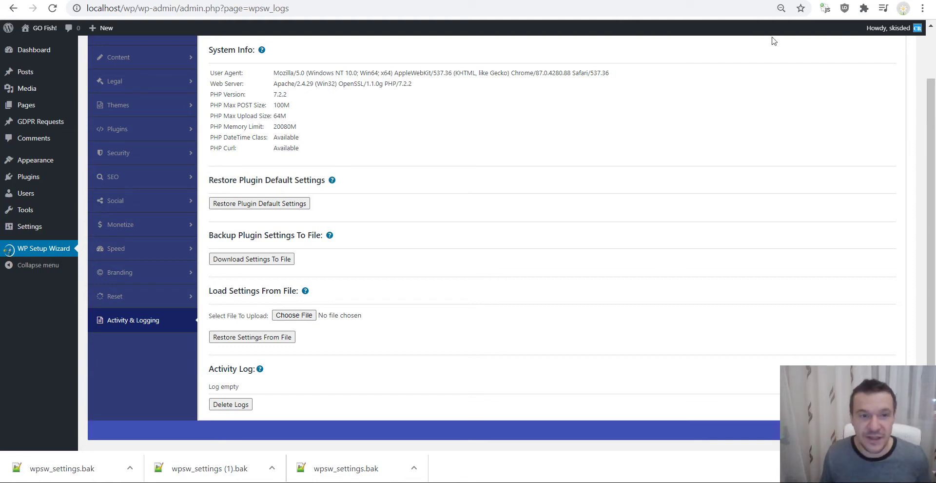
Step: Reload the WP Setup Wizard Activity & Logging page
scroll(130, 110, "up", 2)
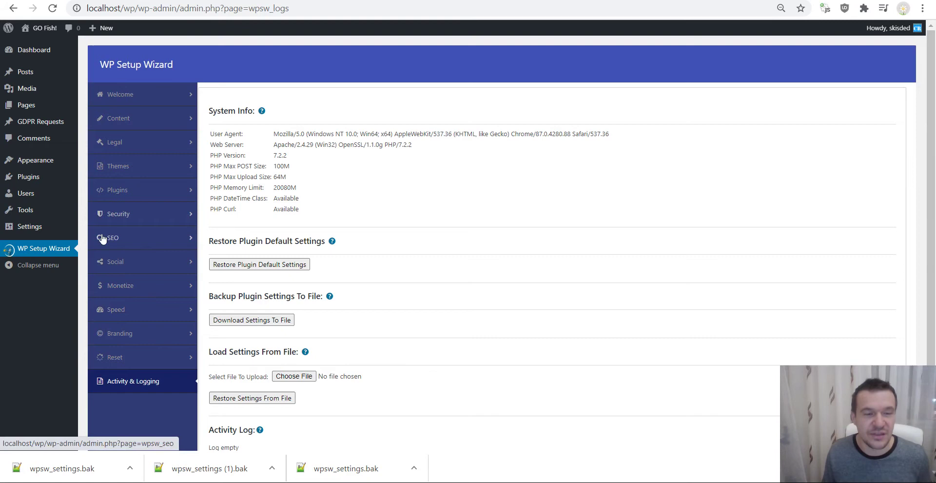
scroll(393, 240, "down", 2)
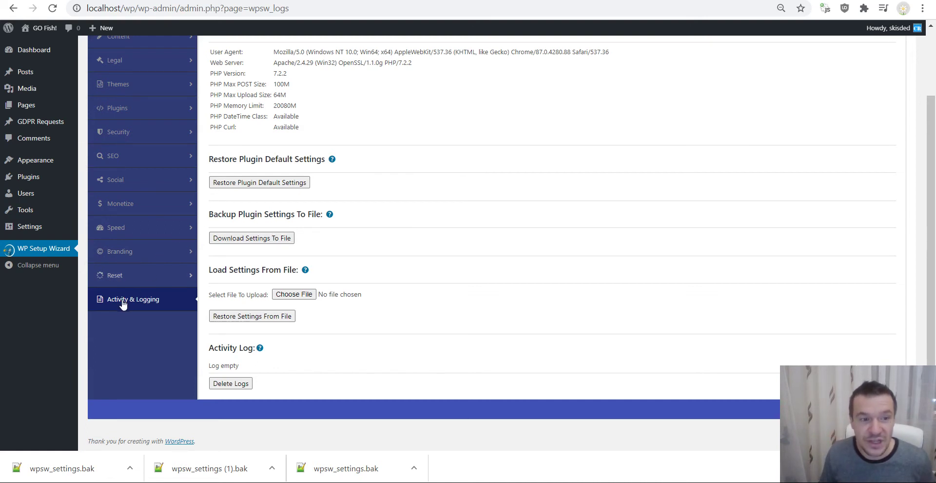
scroll(123, 305, "up", 1)
scroll(123, 305, "down", 1)
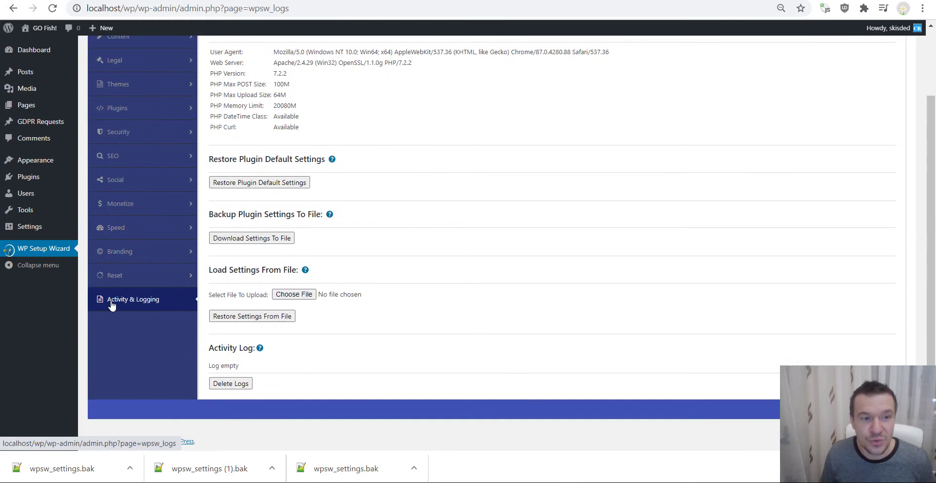
left_click(132, 302)
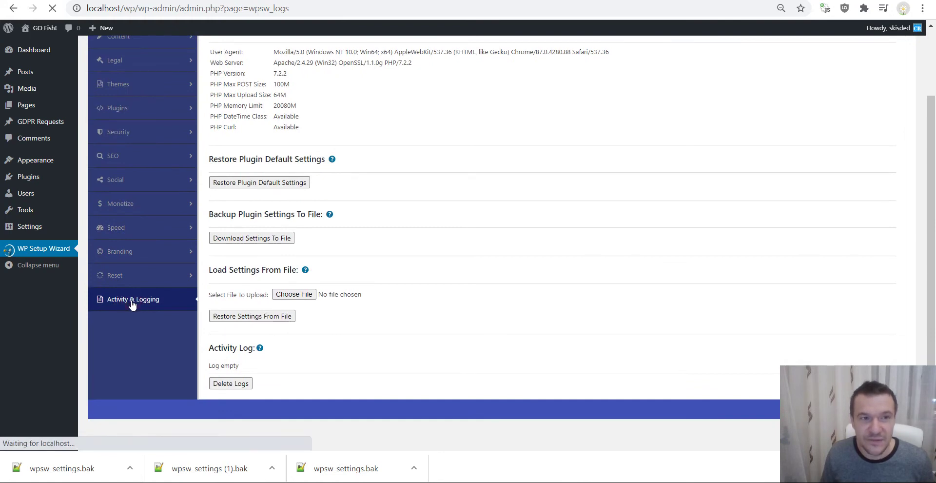
Step: Download the plugin settings, saving them as wpsw_settings.bak in the BCK folder
scroll(356, 219, "down", 2)
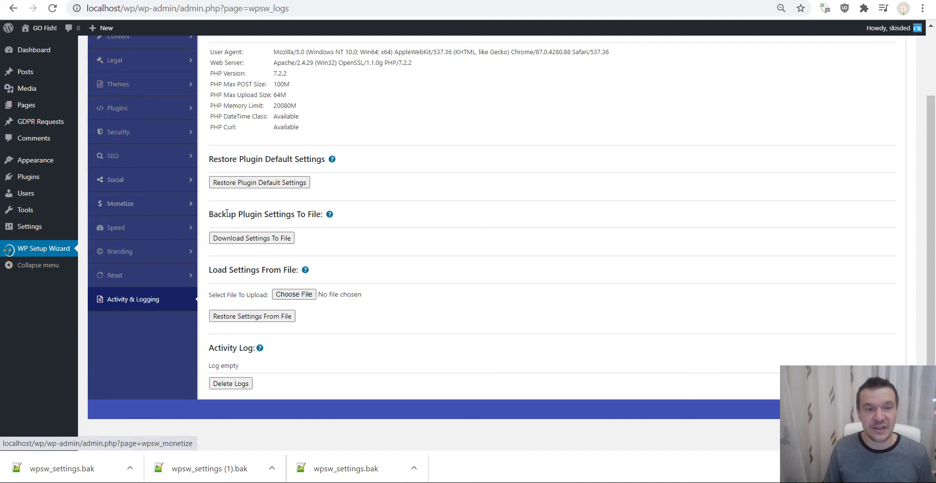
left_click(257, 239)
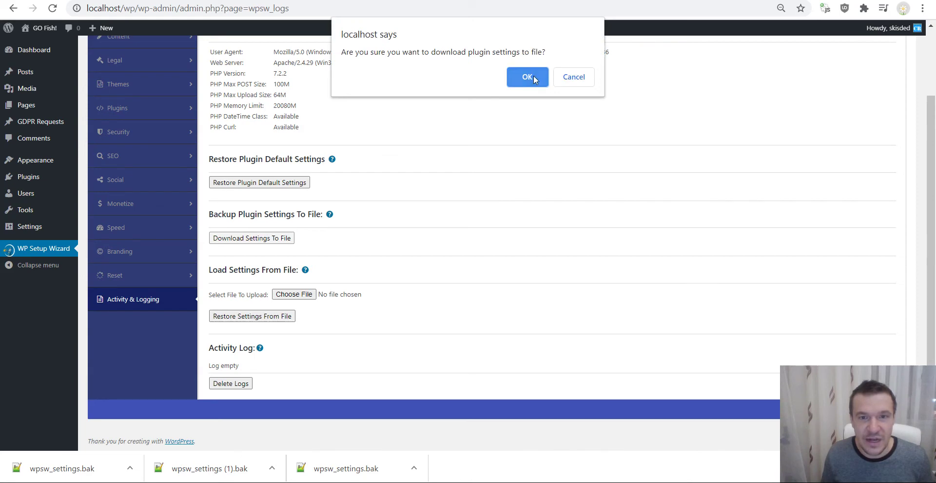
left_click(533, 78)
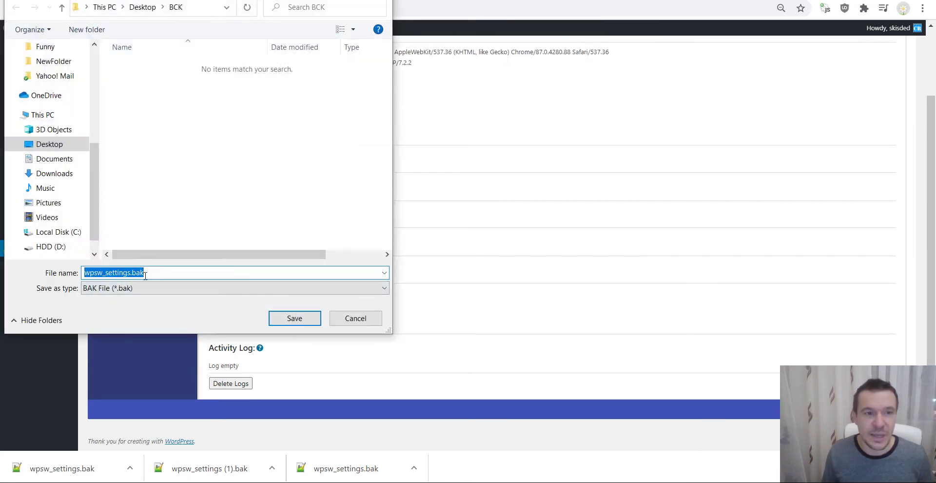
left_click(284, 318)
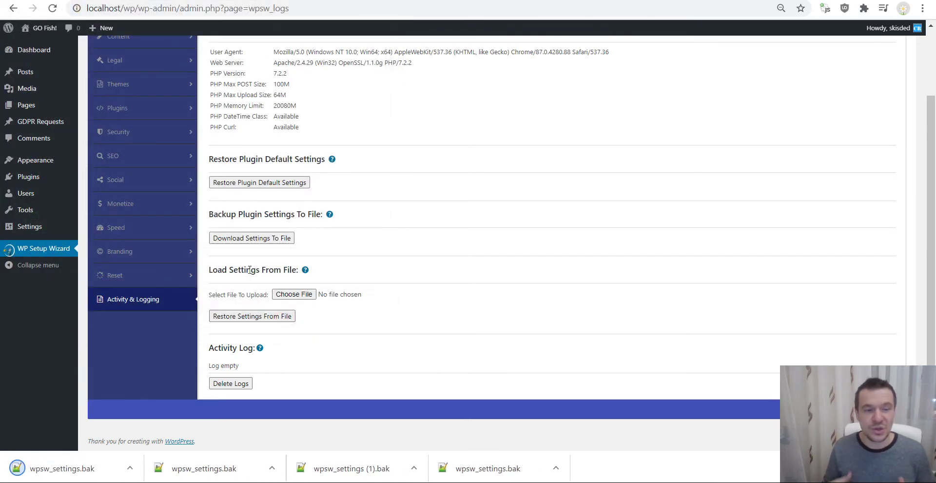
left_click(81, 471)
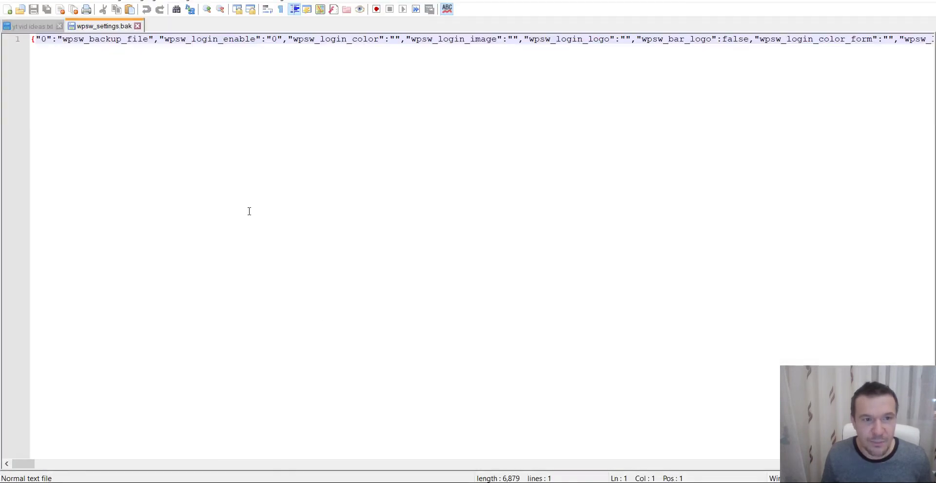
left_click_drag(22, 463, 926, 466)
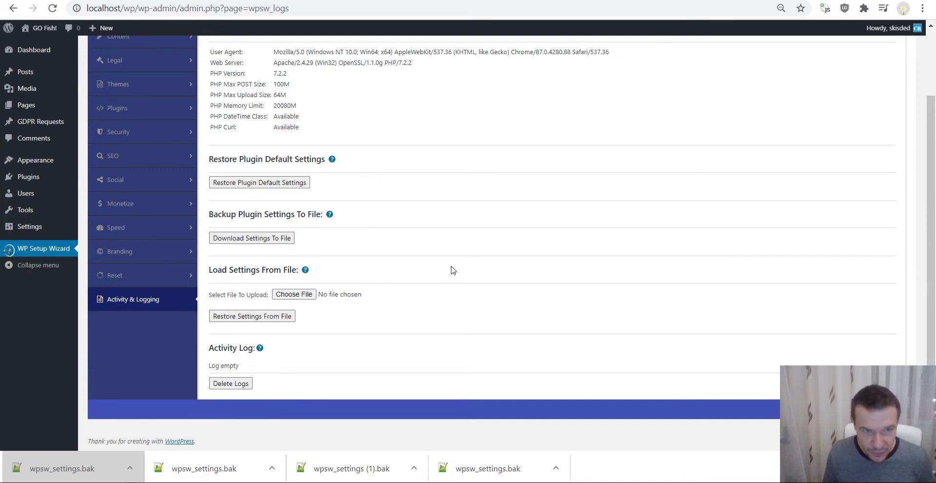
Step: Reload the Activity & Logging page
scroll(396, 285, "up", 2)
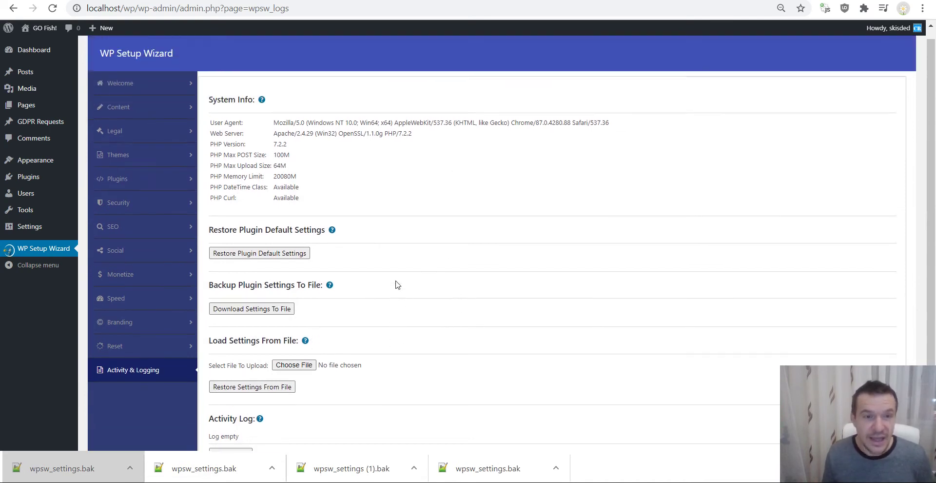
scroll(396, 285, "down", 2)
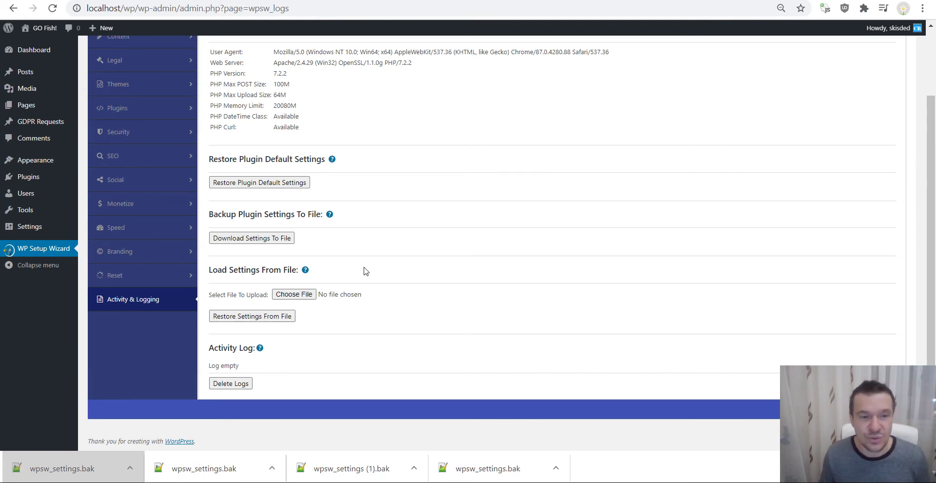
left_click(131, 301)
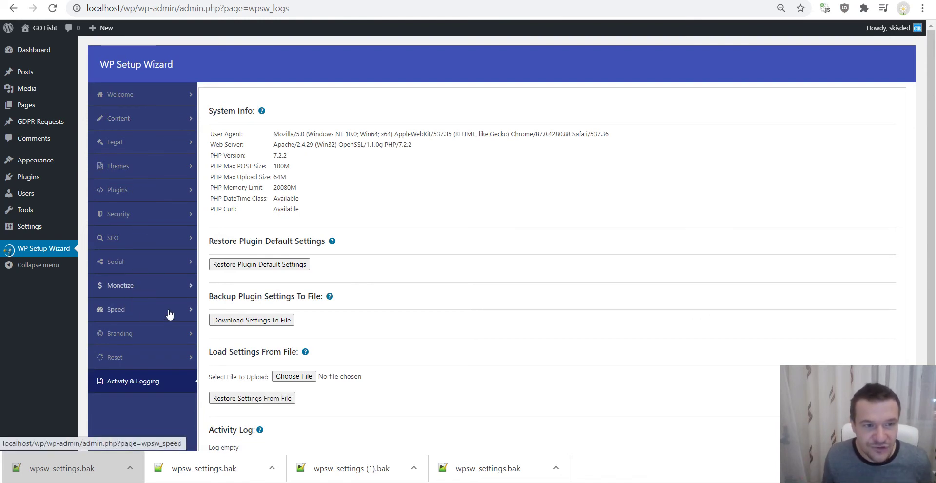
Step: Choose wpsw_settings.bak and confirm Restore Settings From File
scroll(167, 312, "down", 2)
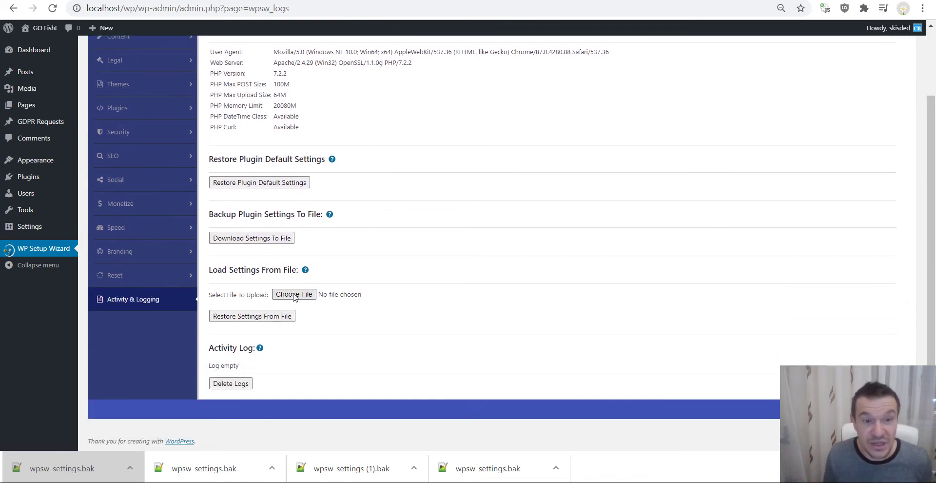
left_click(293, 295)
double_click(146, 63)
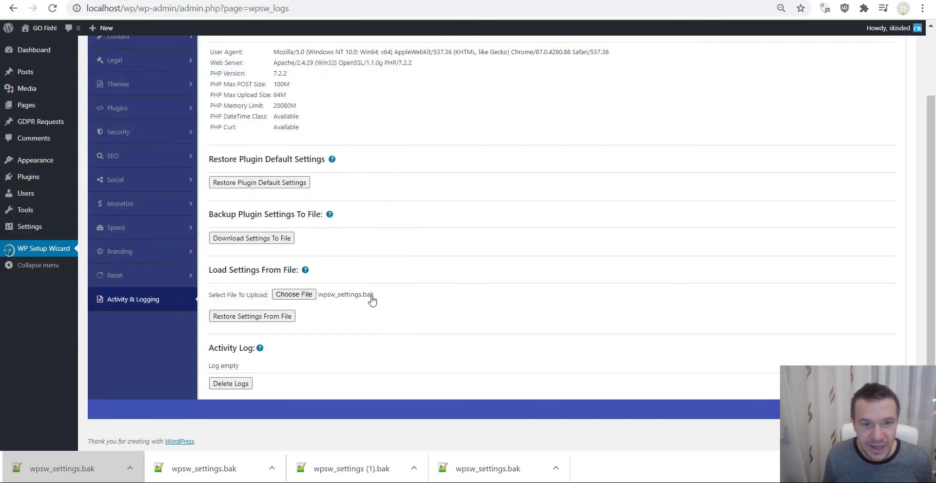
left_click(244, 317)
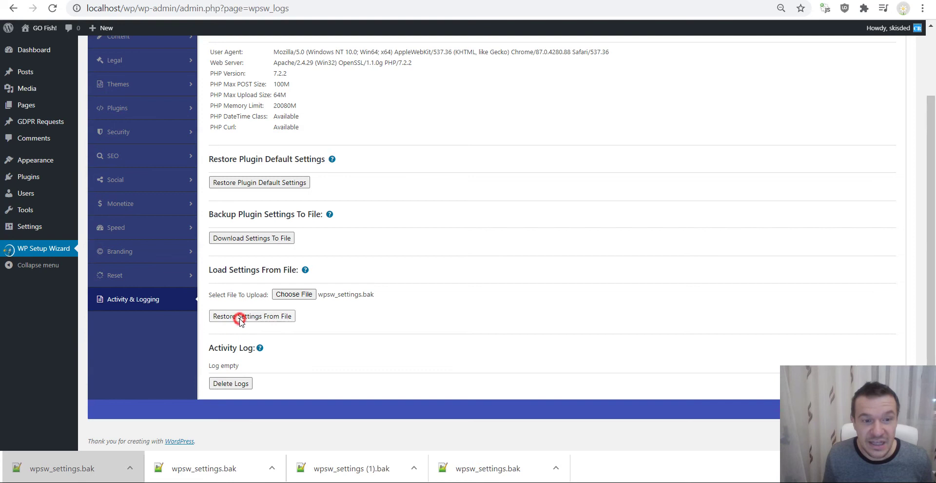
left_click(516, 76)
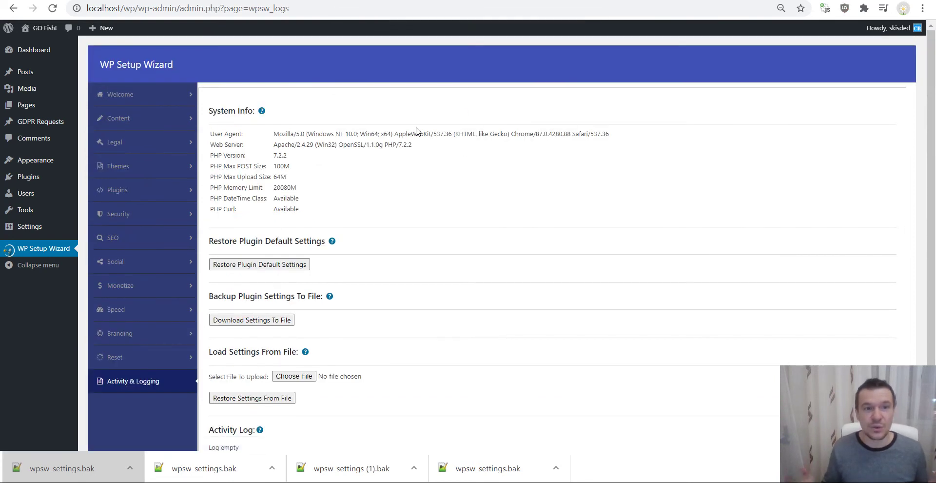
Step: Go to the Speed > Optimization settings in the wizard sidebar
scroll(377, 190, "down", 2)
scroll(355, 198, "up", 2)
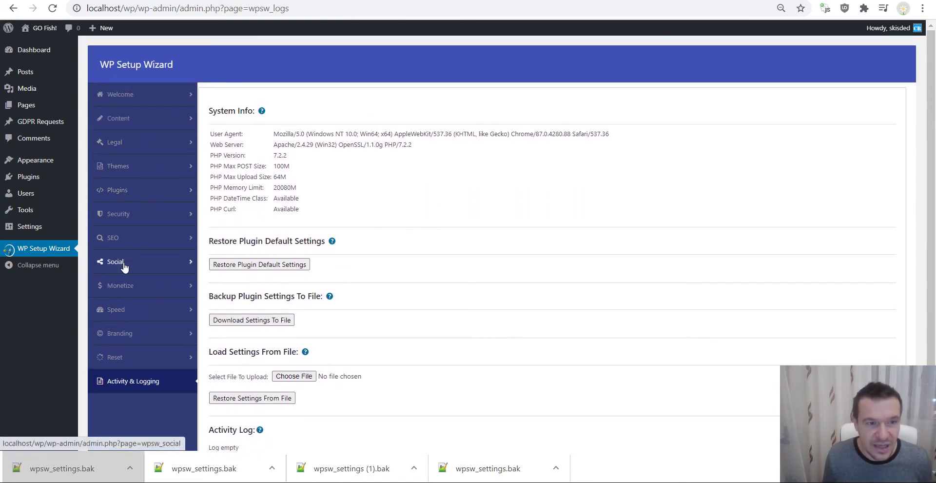
left_click(122, 263)
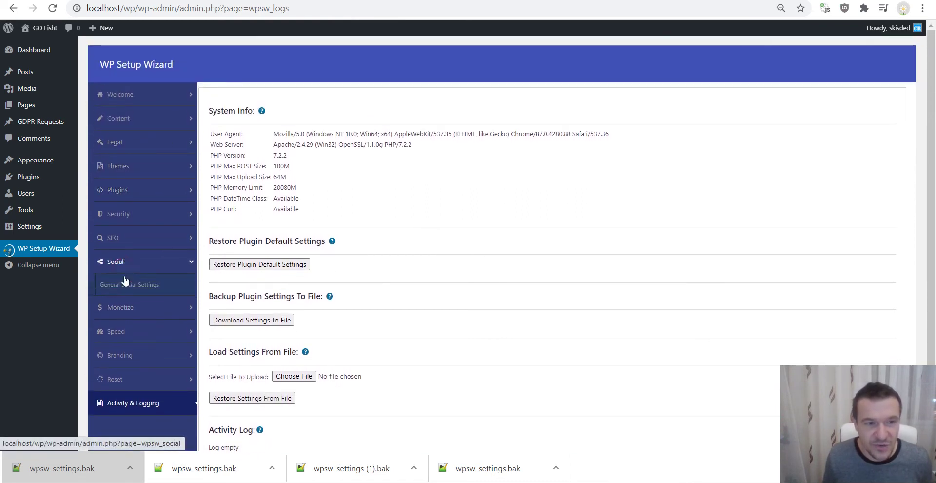
left_click(128, 335)
left_click(128, 356)
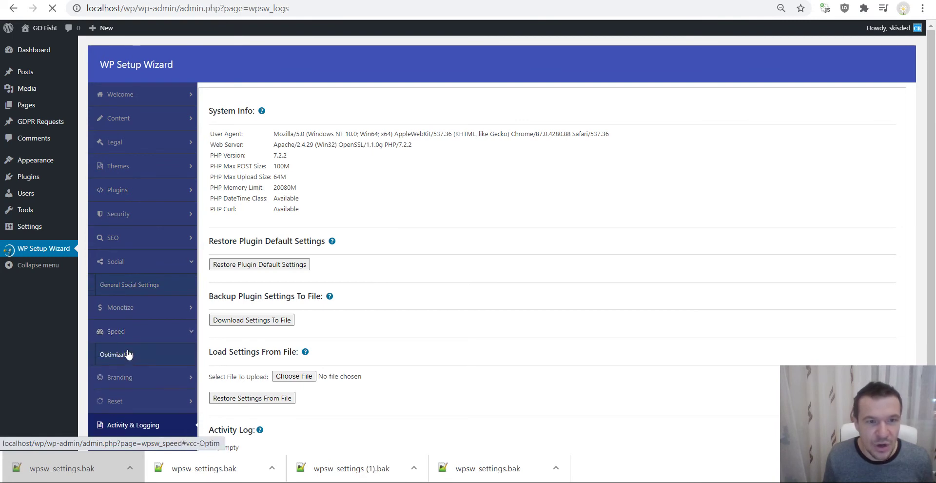
Step: Uncheck HTML & JavaScript minify, CSS minify and Remove Query Strings, then save
left_click(543, 137)
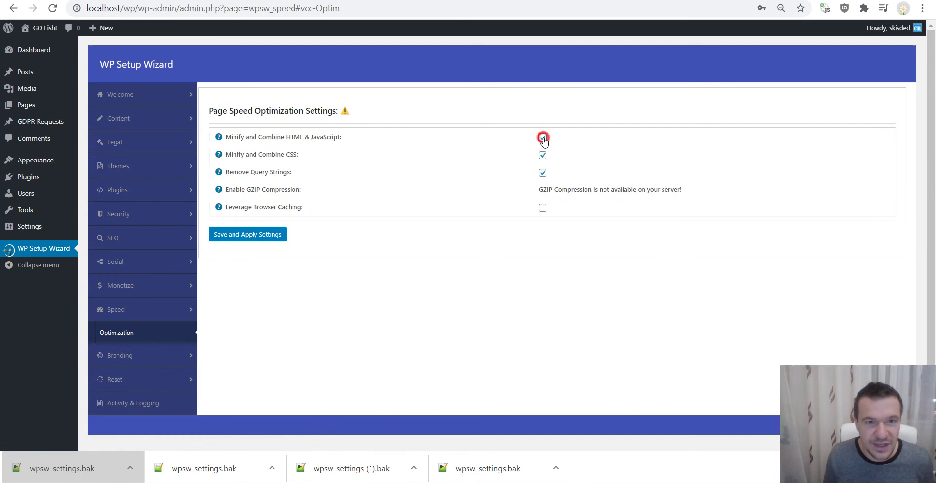
left_click(543, 155)
left_click(543, 173)
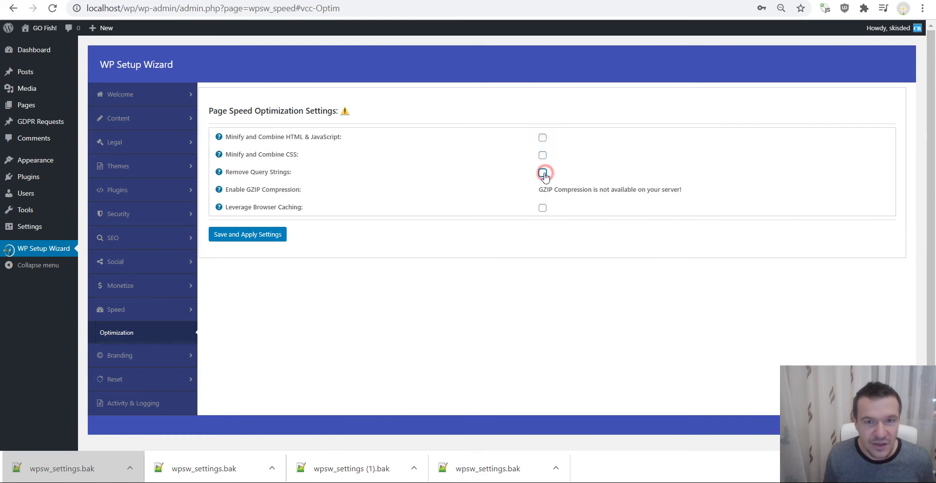
left_click(257, 236)
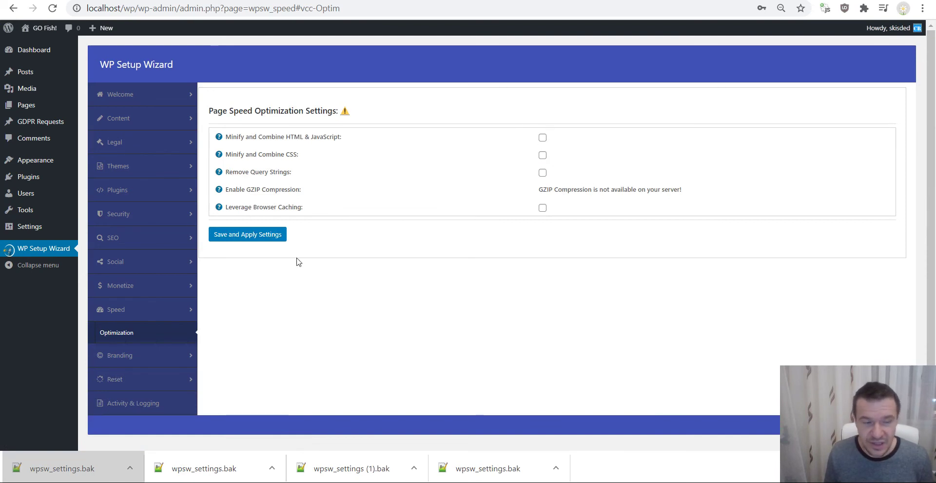
Step: On Activity & Logging, restore settings from wpsw_settings.bak and confirm
left_click(119, 403)
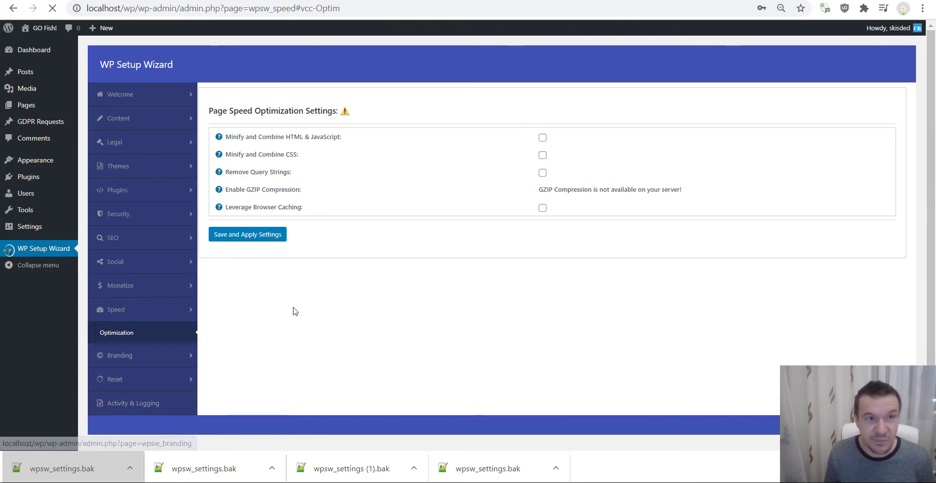
left_click(290, 377)
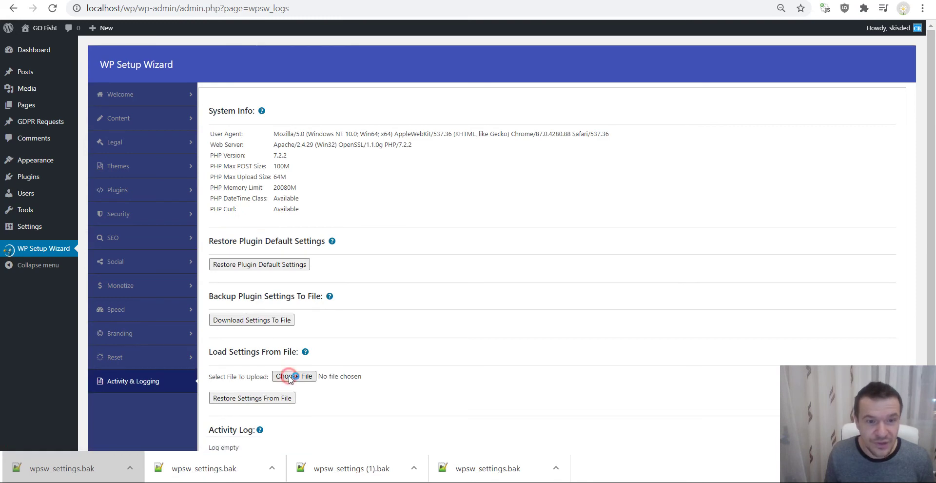
double_click(139, 63)
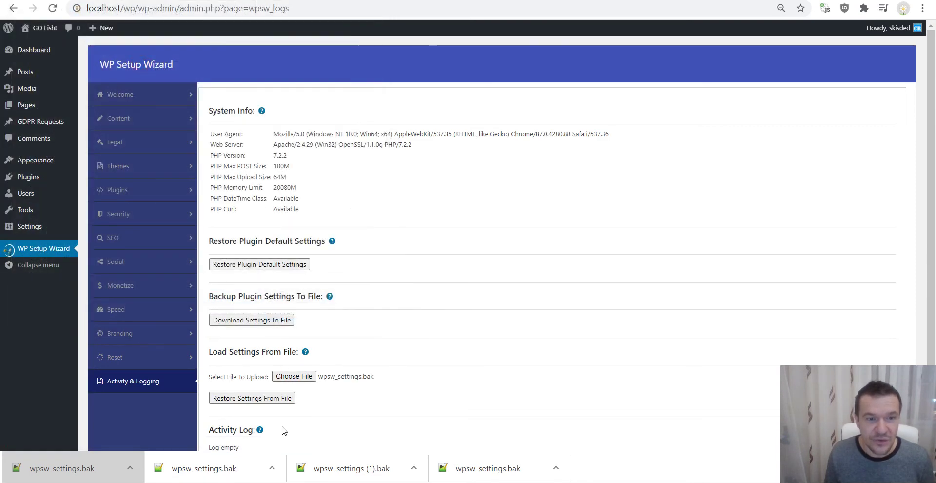
left_click(263, 398)
left_click(516, 80)
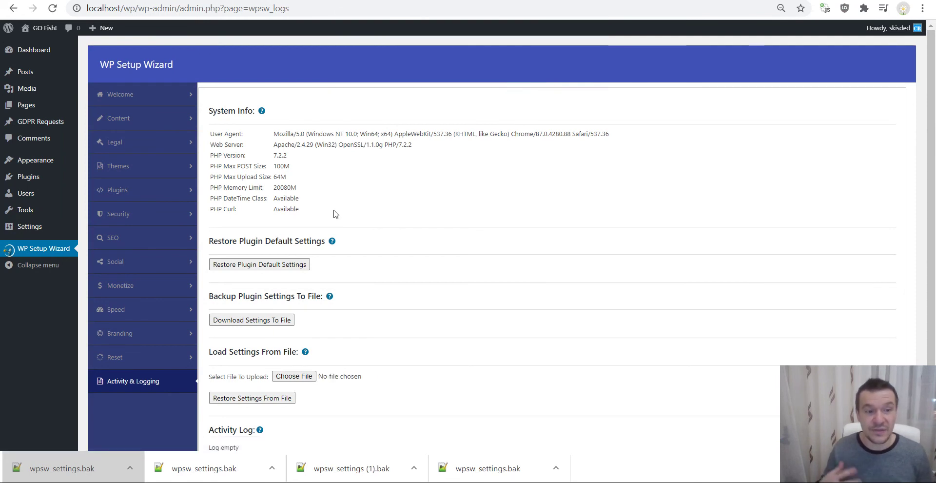
left_click(127, 316)
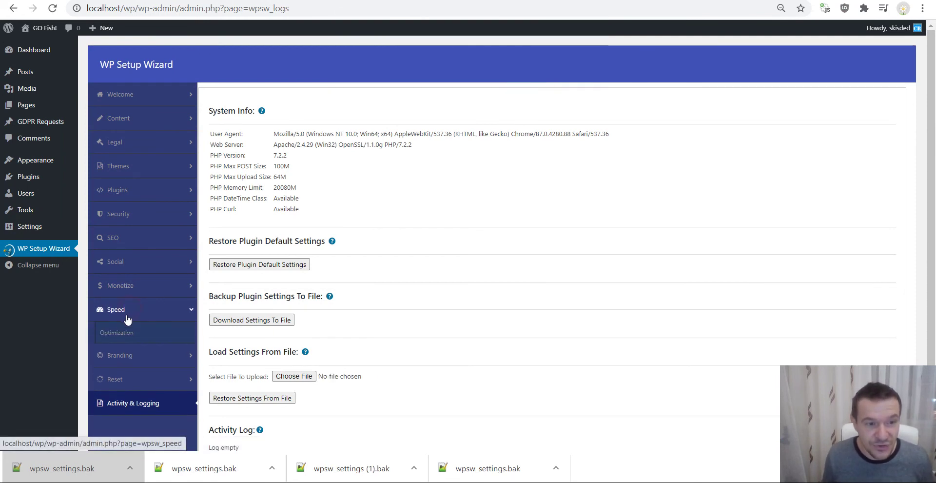
Step: Show Speed > Optimization with both minify options and query-string removal checked again
left_click(126, 330)
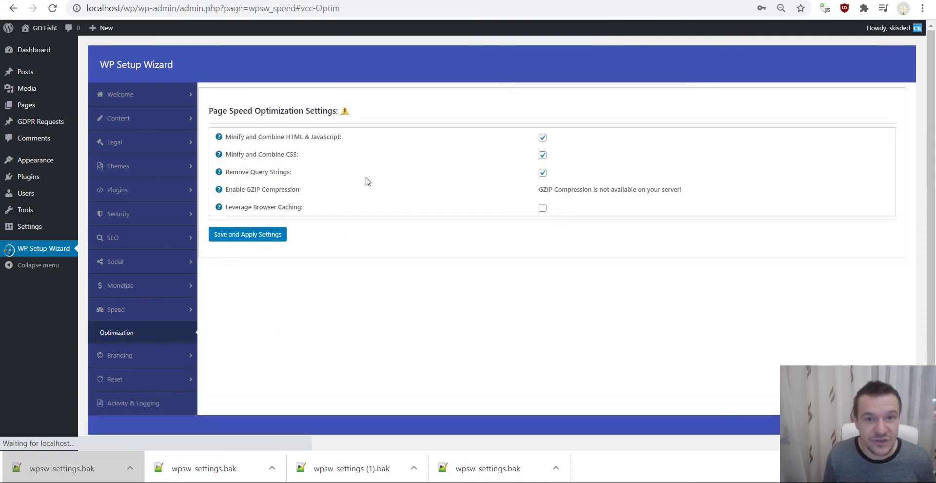